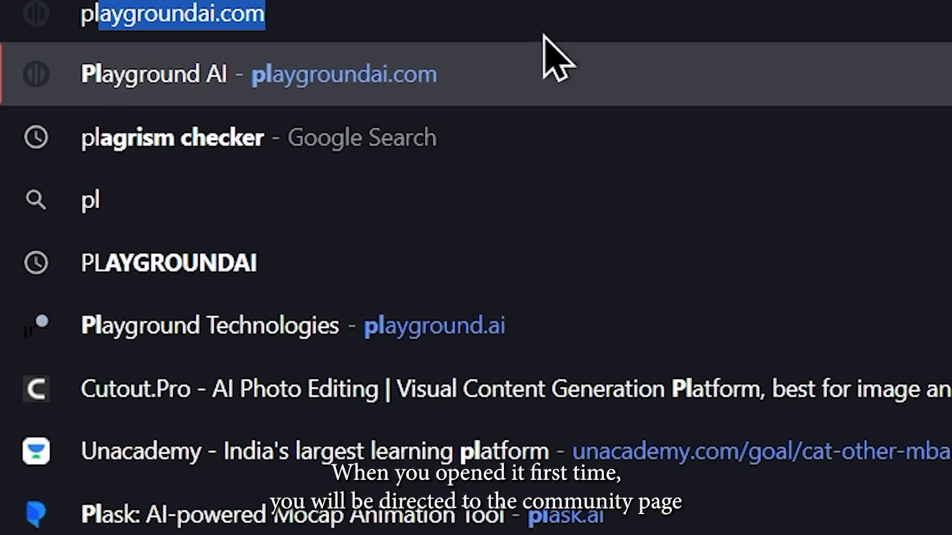
- Load playgroundai.com to bring up its community art feed
{"action": "key", "text": "Return"}
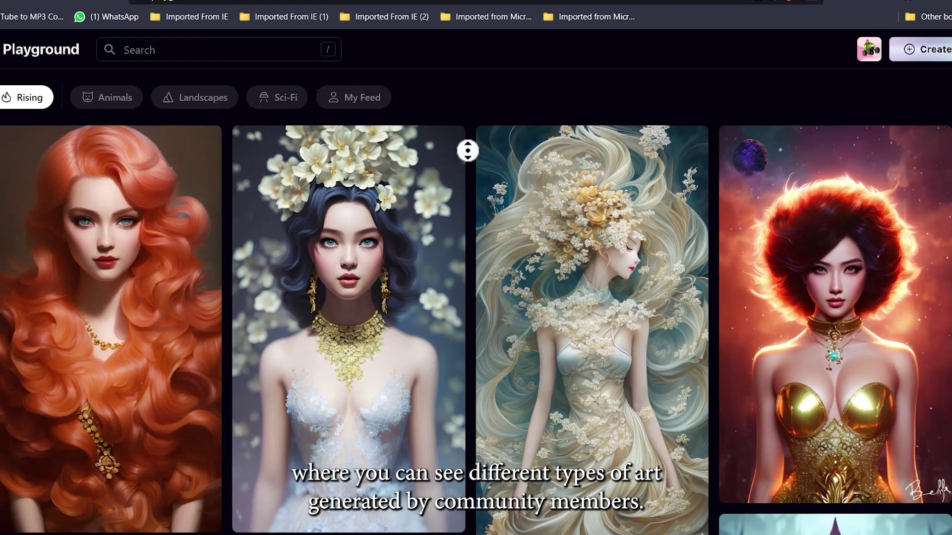
{"action": "scroll", "coordinate": [467, 151], "scroll_direction": "down", "scroll_amount": 3}
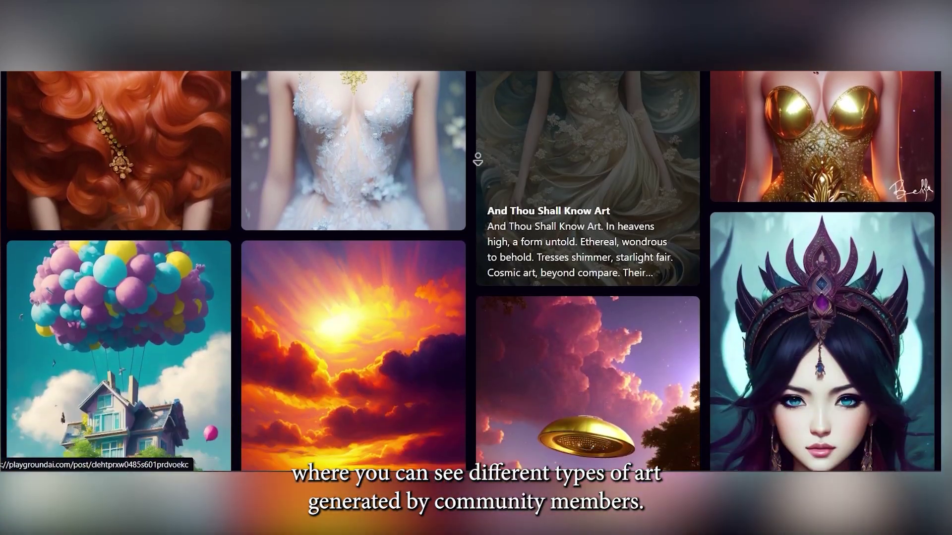
{"action": "scroll", "coordinate": [477, 159], "scroll_direction": "down", "scroll_amount": 2}
{"action": "scroll", "coordinate": [476, 157], "scroll_direction": "down", "scroll_amount": 2}
{"action": "scroll", "coordinate": [474, 154], "scroll_direction": "down", "scroll_amount": 2}
{"action": "scroll", "coordinate": [471, 153], "scroll_direction": "down", "scroll_amount": 2}
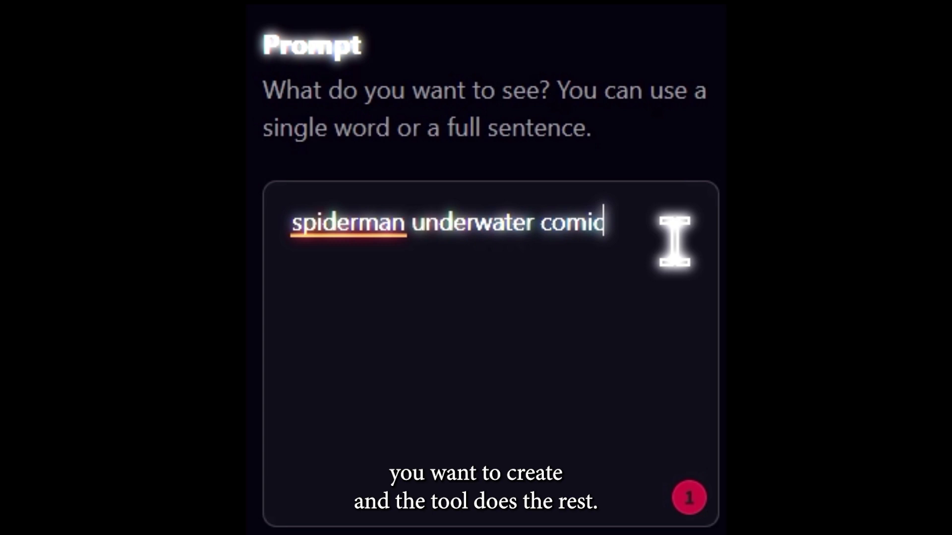
- Select the entire 'spiderman underwater comic' prompt text
{"action": "left_click_drag", "start_coordinate": [673, 241], "coordinate": [251, 256]}
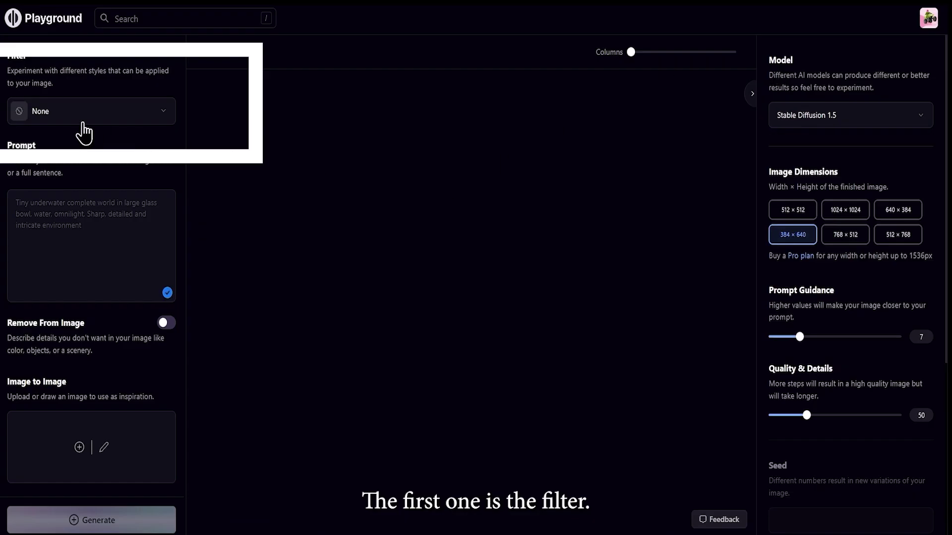
{"action": "left_click", "coordinate": [75, 115]}
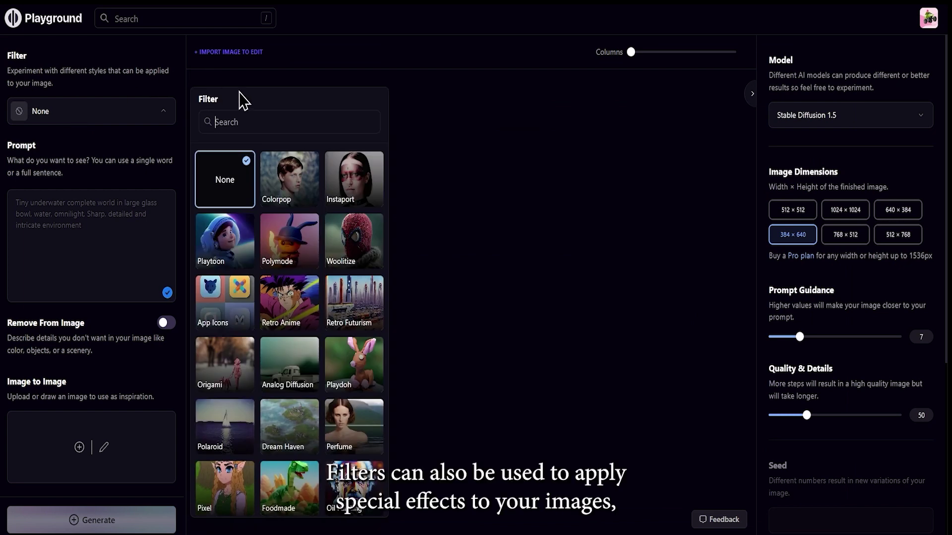
{"action": "left_click", "coordinate": [275, 186]}
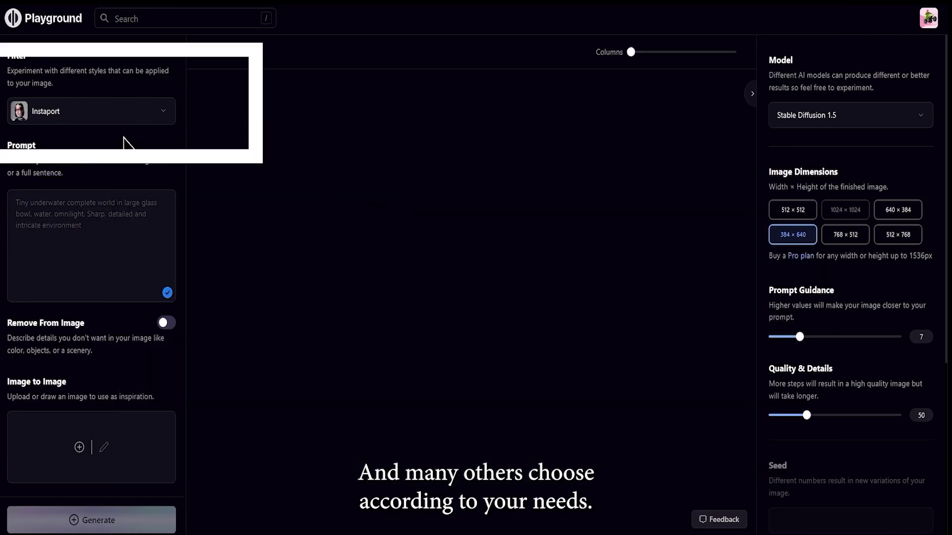
{"action": "left_click", "coordinate": [130, 119]}
{"action": "left_click", "coordinate": [224, 249]}
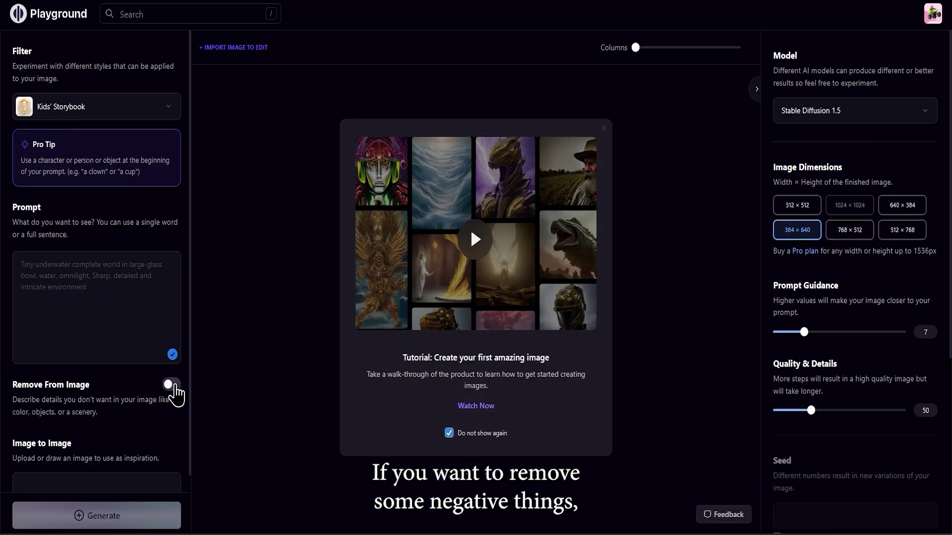
{"action": "left_click", "coordinate": [172, 385]}
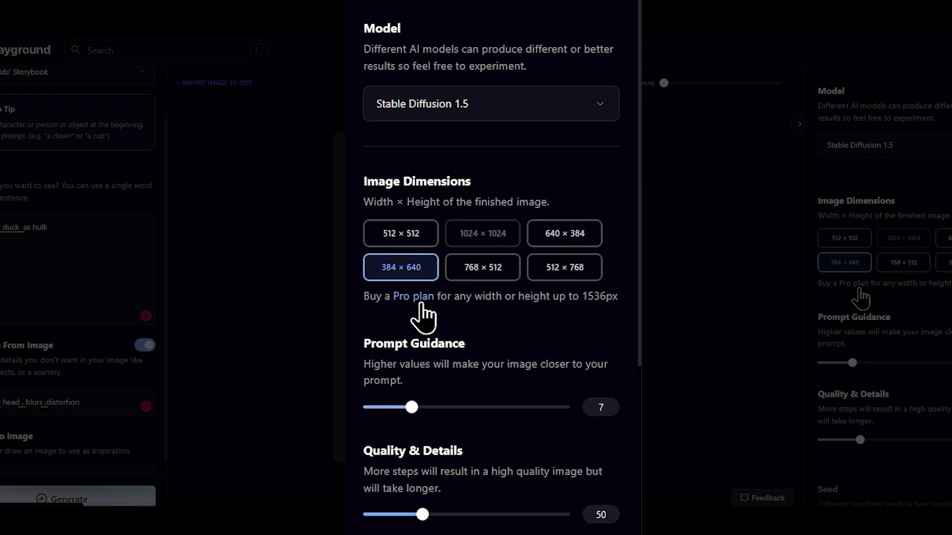
{"action": "scroll", "coordinate": [383, 362], "scroll_direction": "down", "scroll_amount": 3}
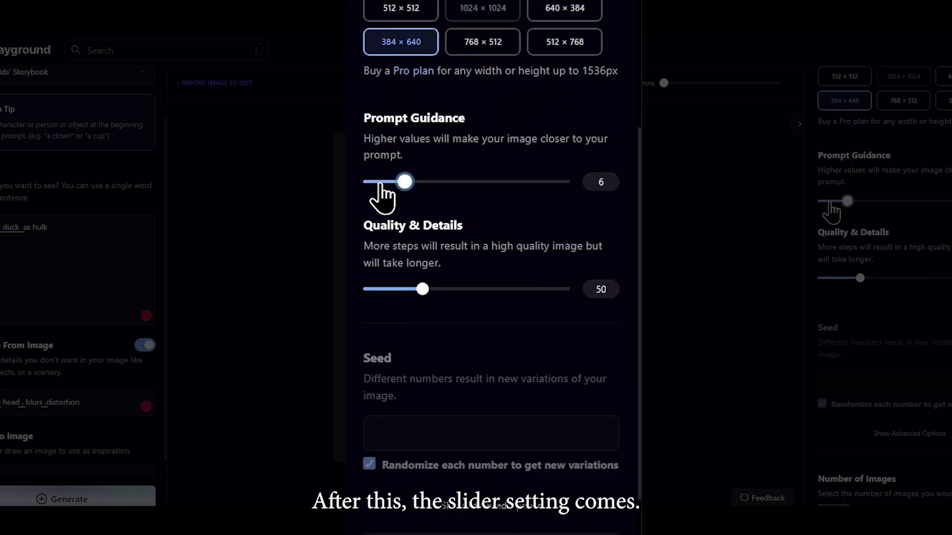
- Set Prompt Guidance to 30 and Quality & Details to 150
{"action": "left_click_drag", "start_coordinate": [406, 191], "coordinate": [573, 185]}
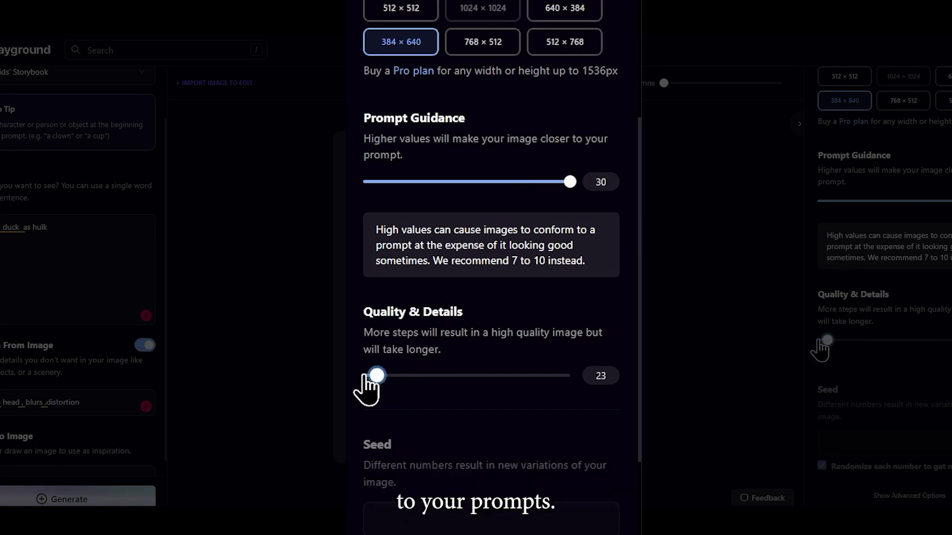
{"action": "left_click_drag", "start_coordinate": [370, 378], "coordinate": [559, 395]}
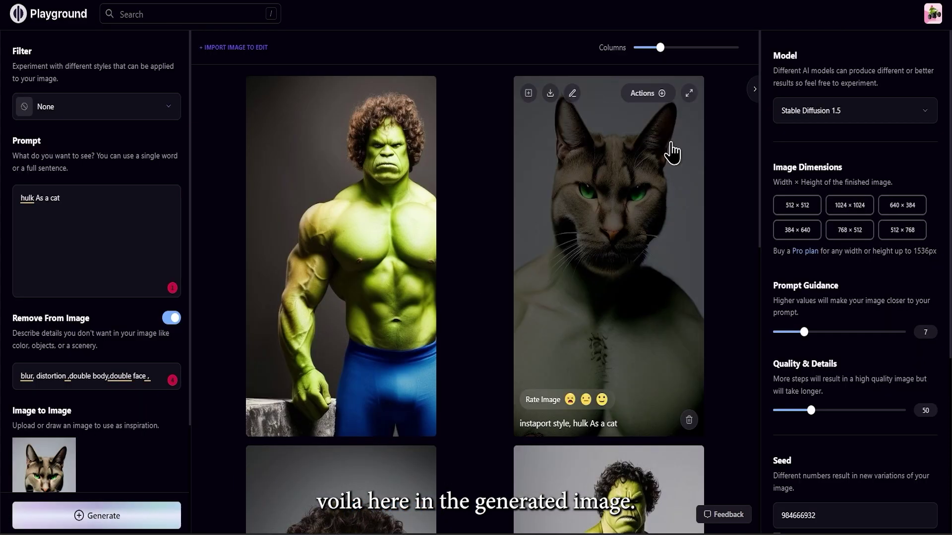
{"action": "mouse_move", "coordinate": [608, 256]}
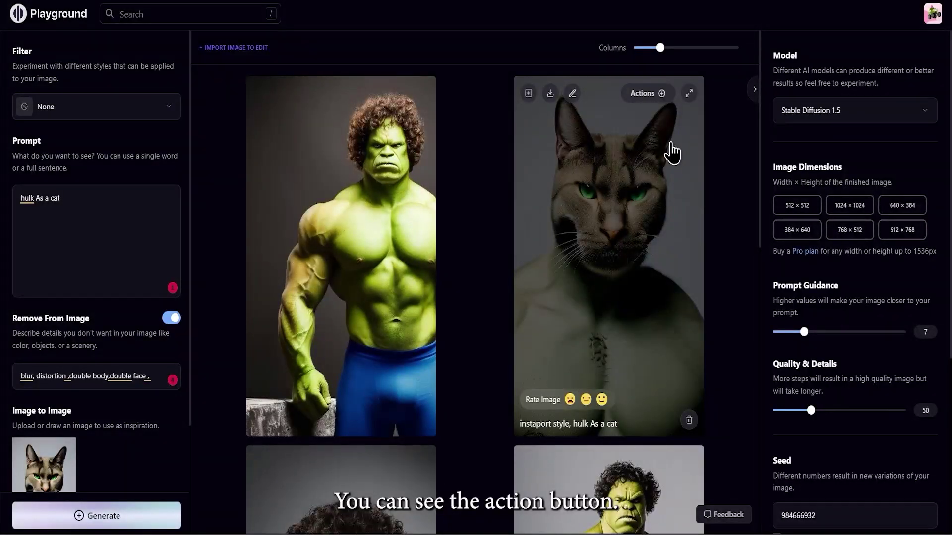
- Mask the Hulk-cat's eyes, edit them to blue, and upscale the edited image
{"action": "left_click", "coordinate": [661, 93]}
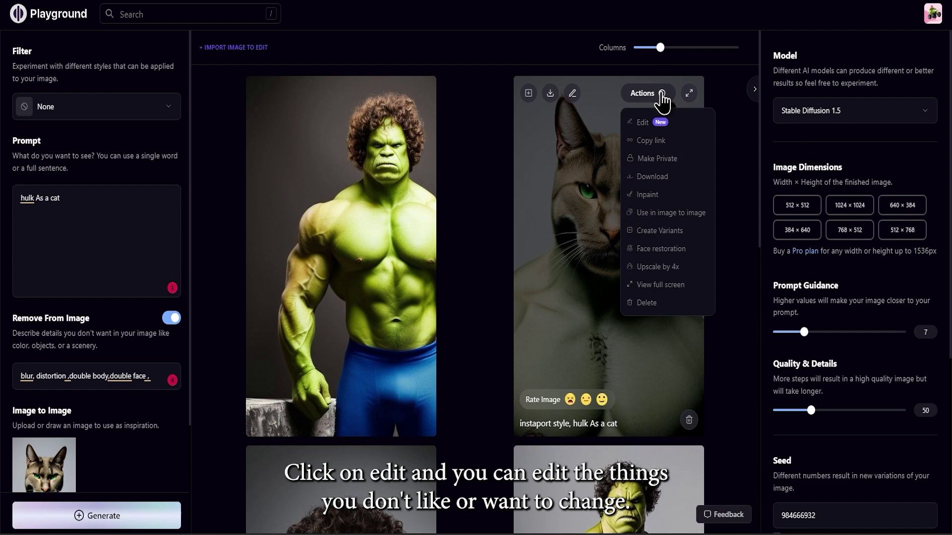
{"action": "left_click", "coordinate": [643, 122]}
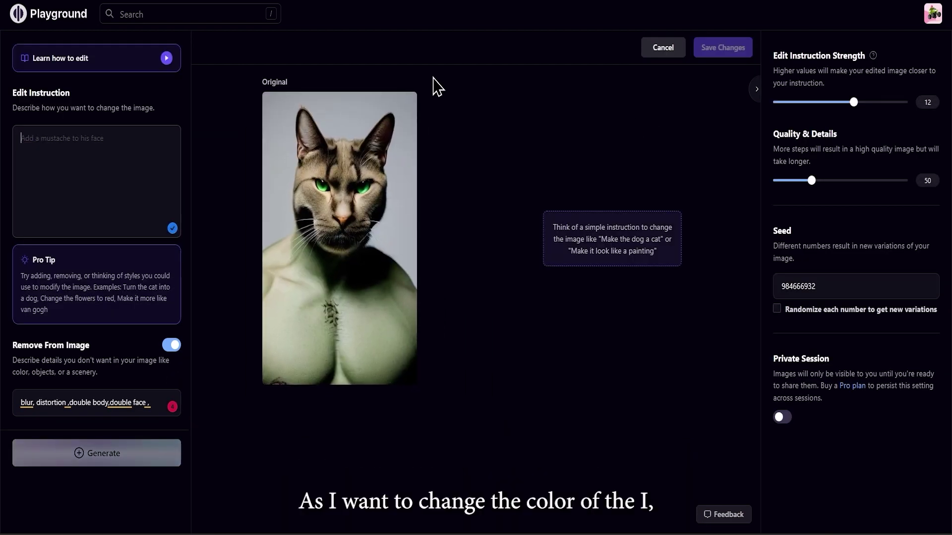
{"action": "left_click", "coordinate": [378, 113]}
{"action": "left_click_drag", "start_coordinate": [318, 183], "coordinate": [325, 187]}
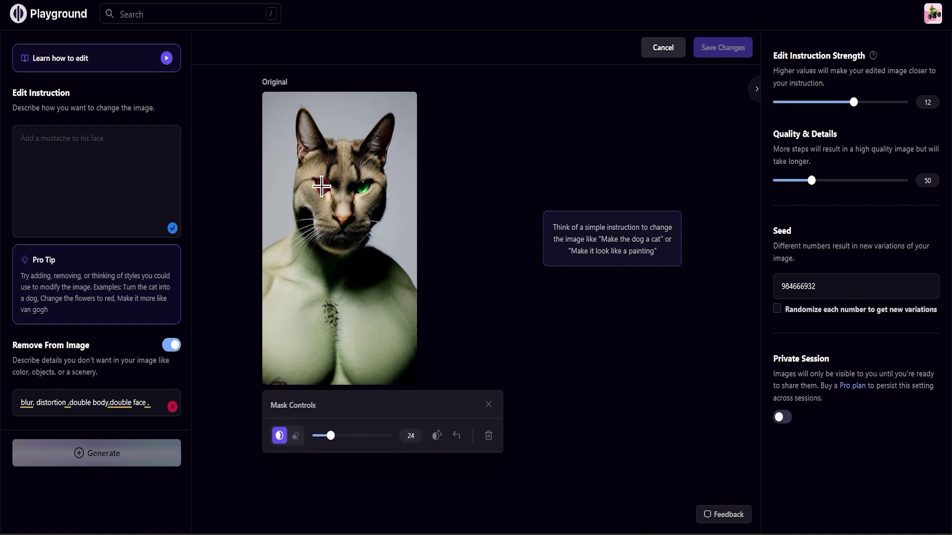
{"action": "left_click", "coordinate": [115, 146]}
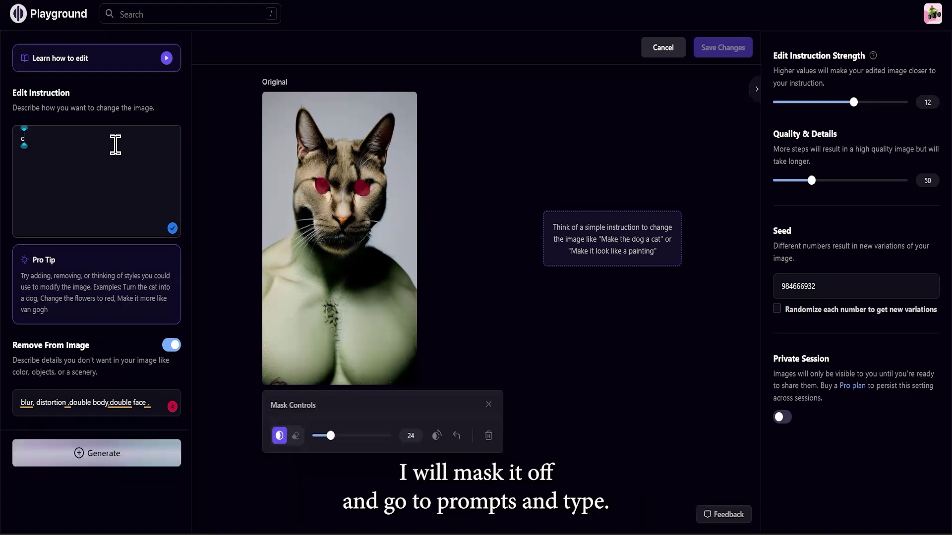
{"action": "type", "text": "cHANGE EYES COLOR TO BLUE"}
{"action": "key", "text": "ctrl+Return"}
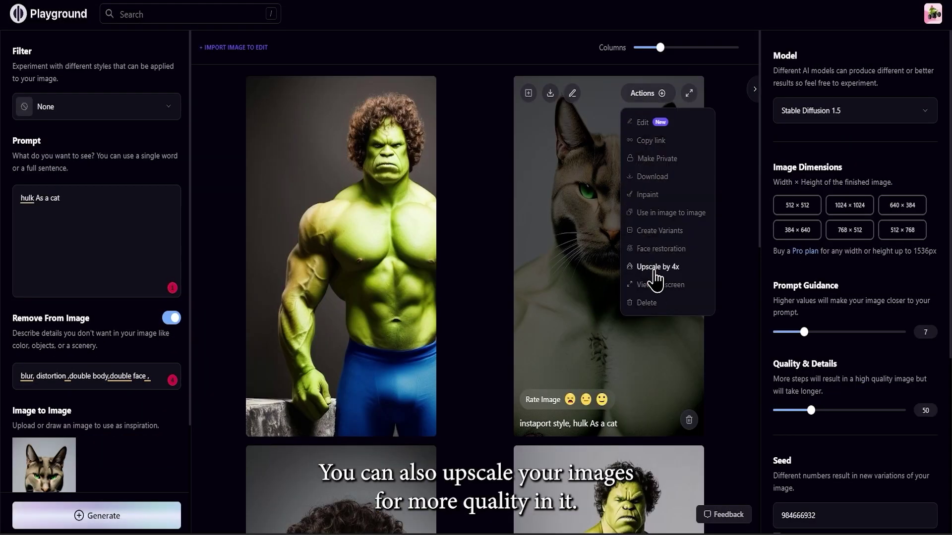
{"action": "left_click", "coordinate": [655, 277]}
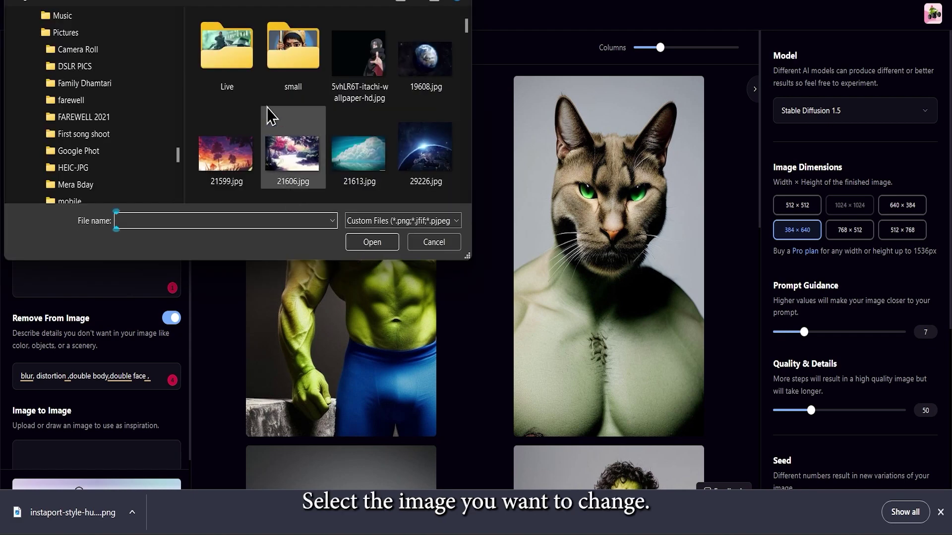
{"action": "scroll", "coordinate": [281, 133], "scroll_direction": "down", "scroll_amount": 3}
{"action": "scroll", "coordinate": [282, 132], "scroll_direction": "down", "scroll_amount": 3}
{"action": "scroll", "coordinate": [282, 132], "scroll_direction": "down", "scroll_amount": 3}
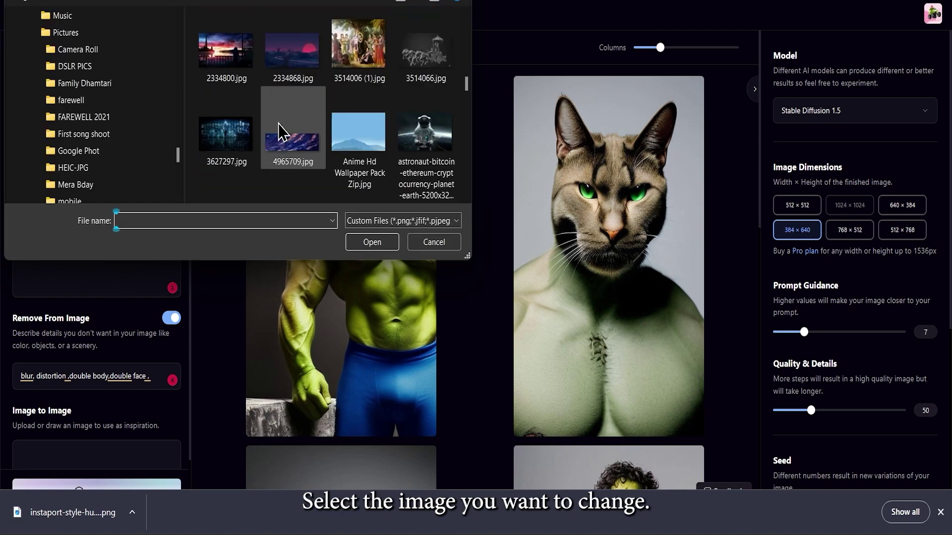
{"action": "scroll", "coordinate": [282, 133], "scroll_direction": "down", "scroll_amount": 3}
{"action": "scroll", "coordinate": [283, 130], "scroll_direction": "down", "scroll_amount": 3}
{"action": "scroll", "coordinate": [286, 130], "scroll_direction": "down", "scroll_amount": 3}
- Open pexels-cesar-perez-733745.jpg in the image editor
{"action": "left_click", "coordinate": [292, 141]}
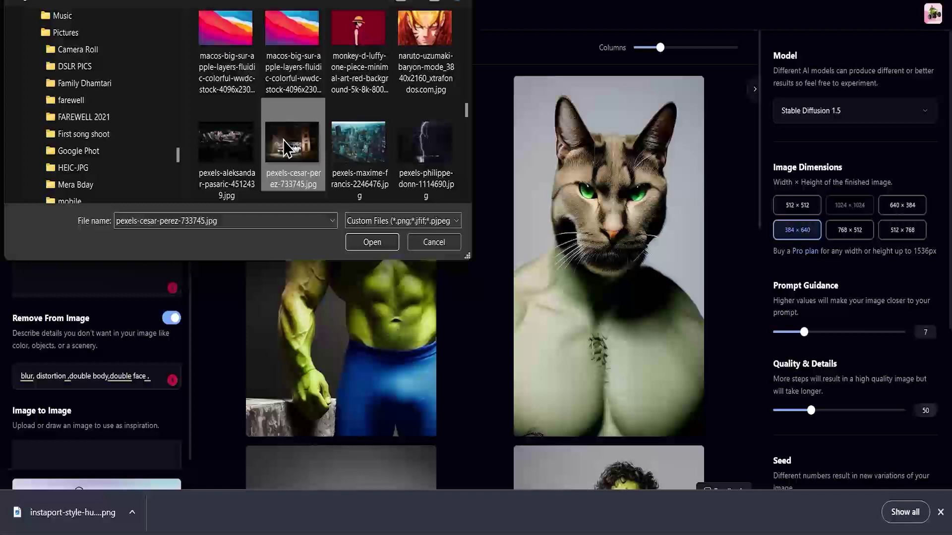
{"action": "left_click", "coordinate": [379, 245]}
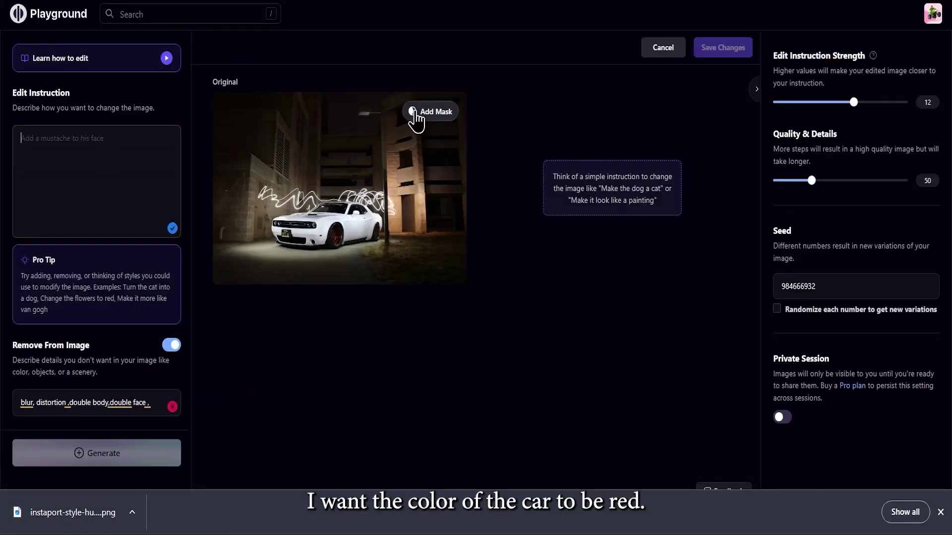
- Mask the white car and run the 'COLOR TO RED' edit
{"action": "left_click", "coordinate": [418, 117]}
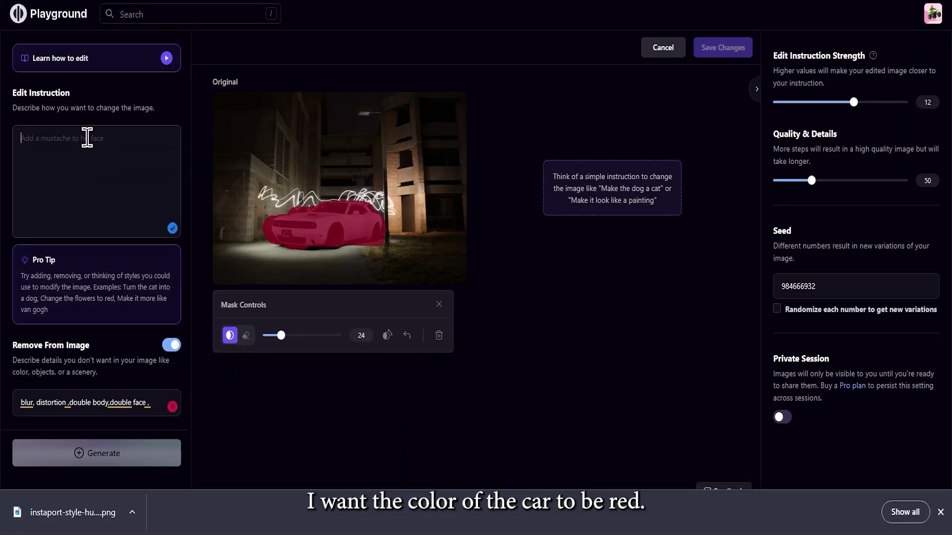
{"action": "type", "text": "COLOR TO RED"}
{"action": "key", "text": "Return"}
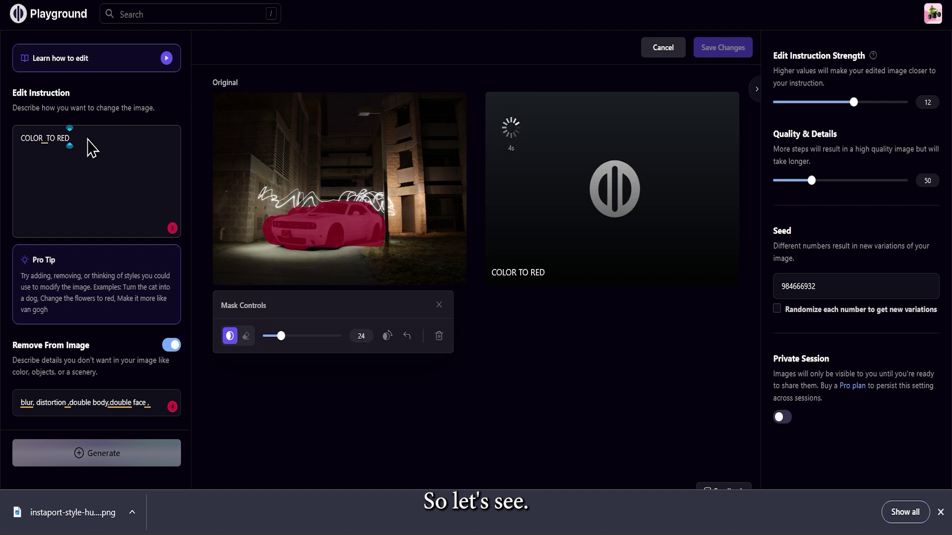